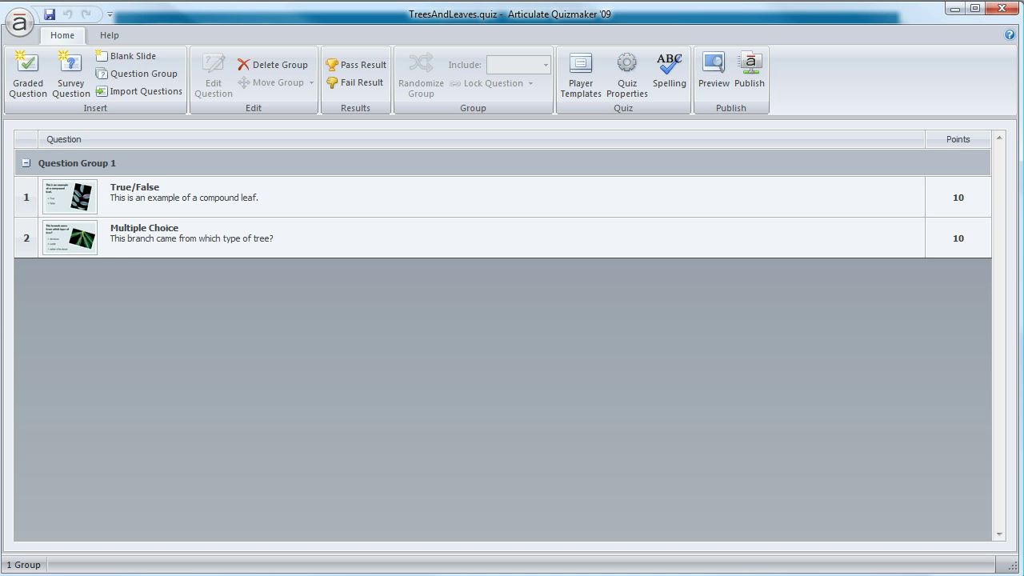
Publish the Trees and Leaves quiz to Articulate Online using the saved account URL, e-mail and password
{"action": "left_click", "coordinate": [759, 80]}
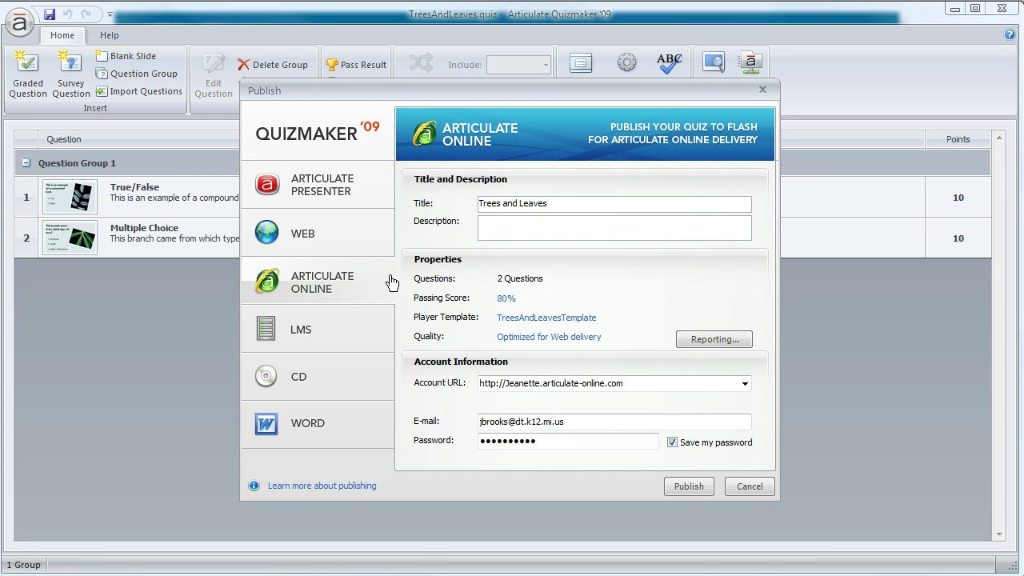
{"action": "left_click", "coordinate": [556, 204]}
{"action": "left_click_drag", "start_coordinate": [556, 205], "coordinate": [478, 211]}
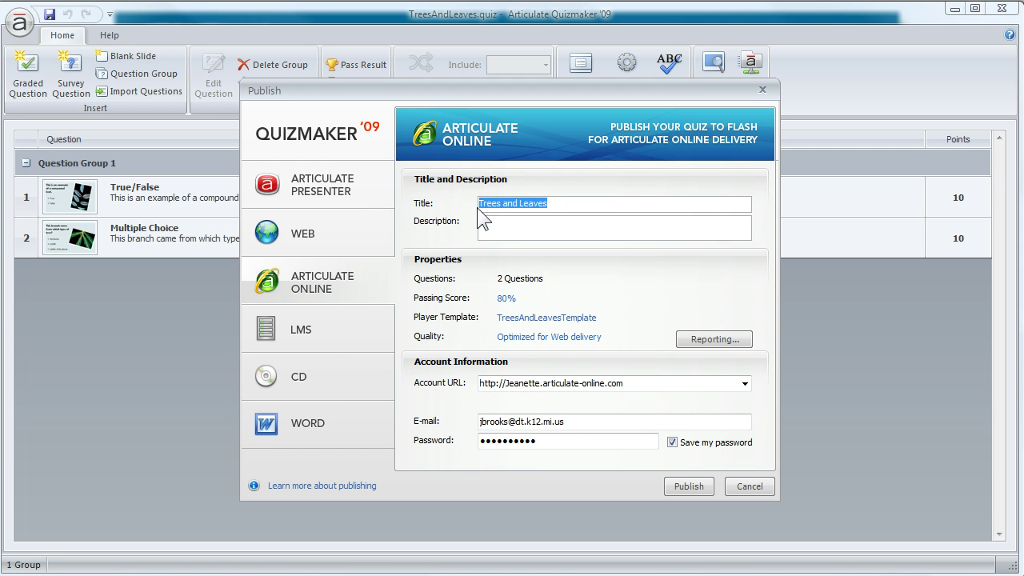
{"action": "left_click", "coordinate": [512, 227]}
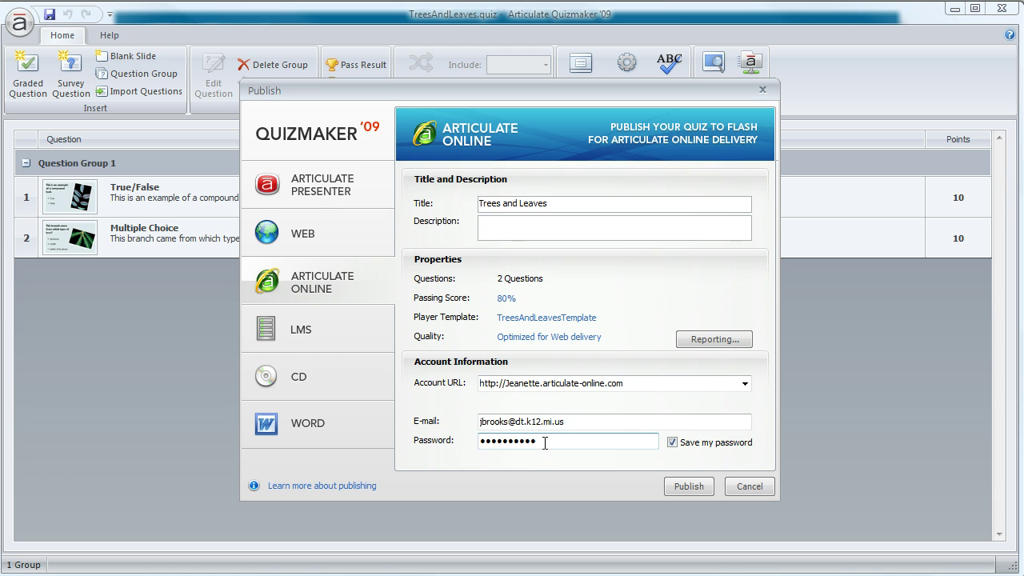
{"action": "left_click", "coordinate": [567, 384]}
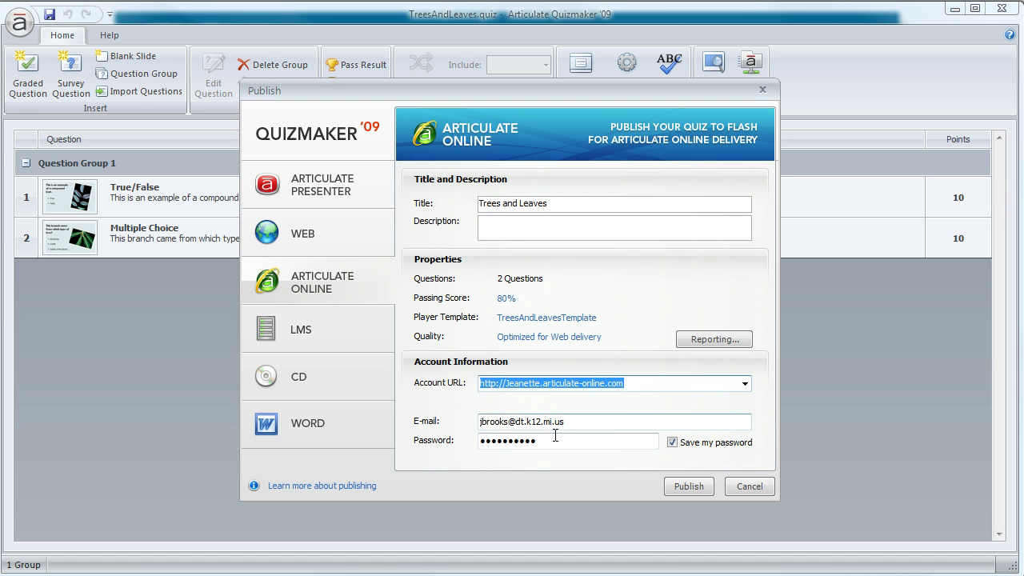
{"action": "left_click_drag", "start_coordinate": [555, 436], "coordinate": [430, 452]}
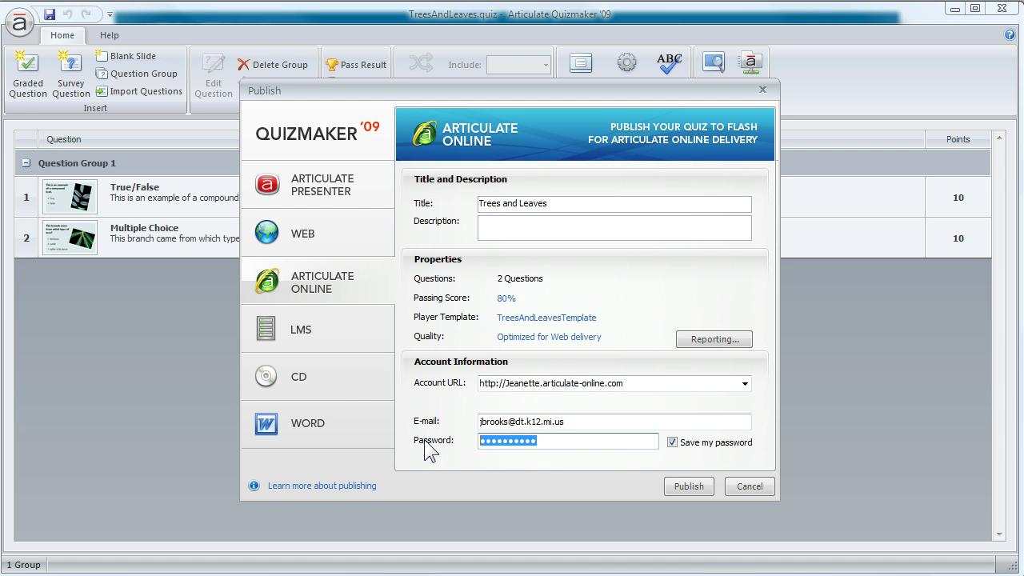
{"action": "left_click_drag", "start_coordinate": [572, 423], "coordinate": [461, 421]}
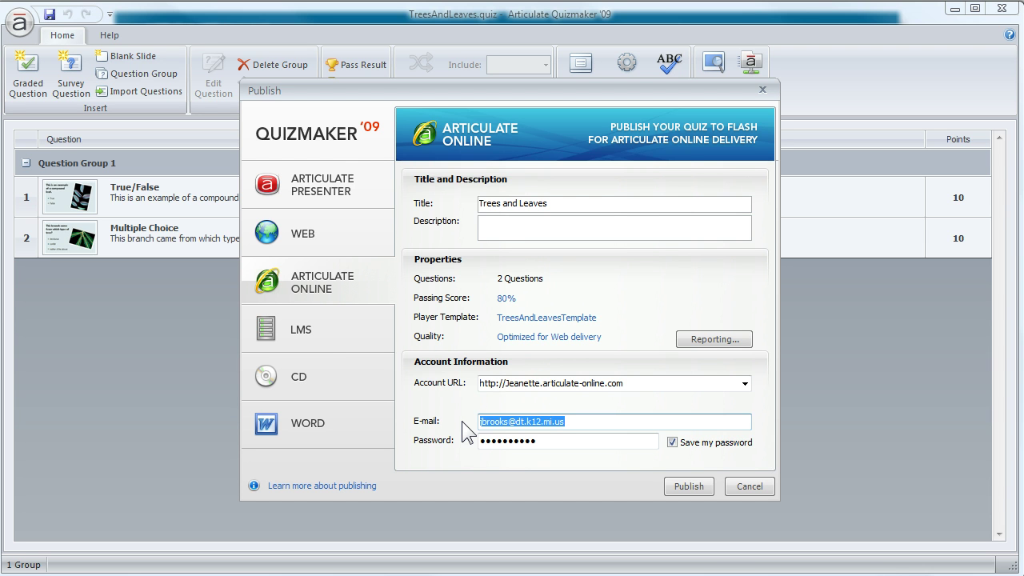
{"action": "left_click", "coordinate": [688, 486]}
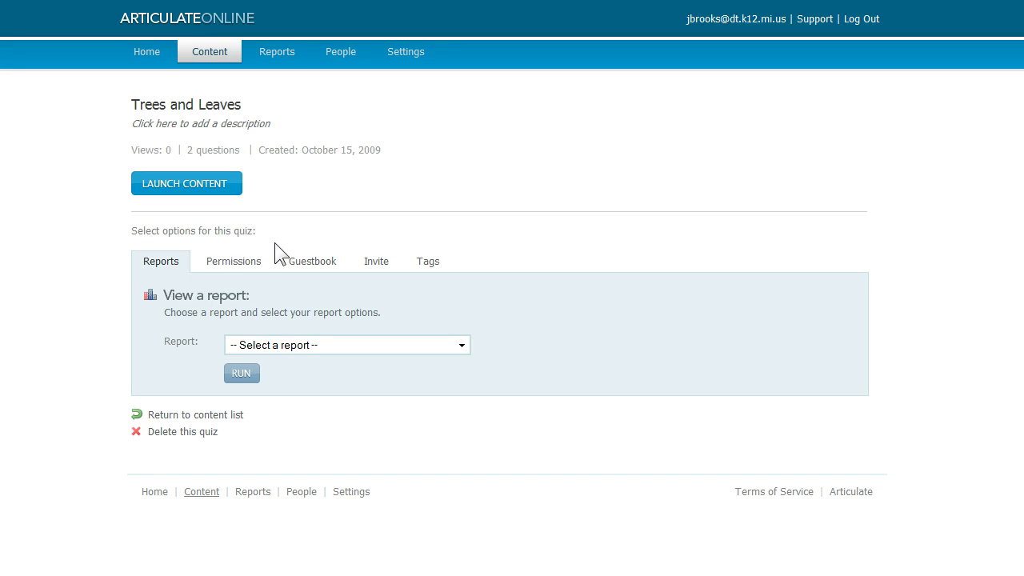
Change the quiz's viewing permissions to Private and select the first two users in the contact list
{"action": "left_click", "coordinate": [248, 264]}
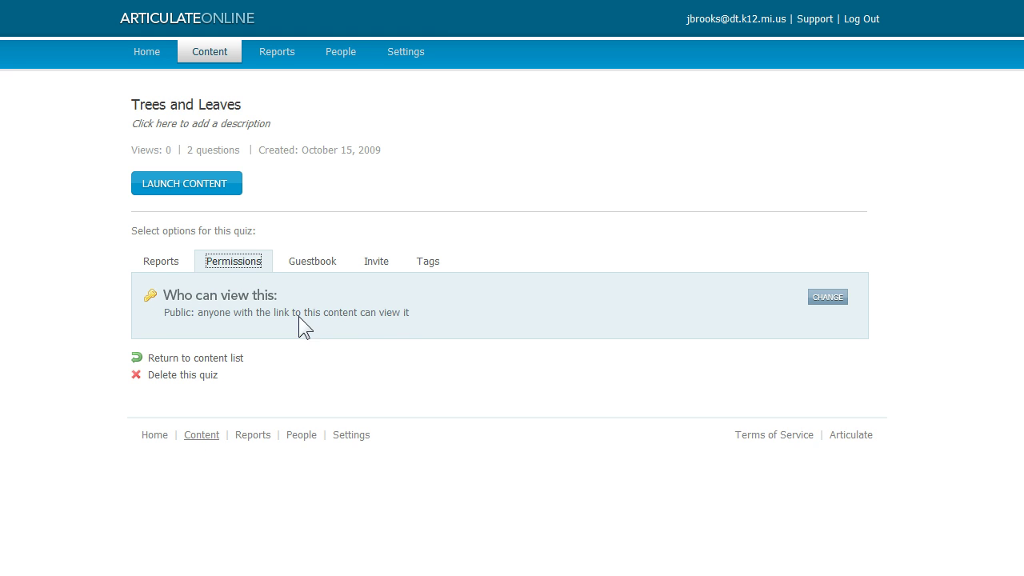
{"action": "left_click_drag", "start_coordinate": [414, 310], "coordinate": [157, 320]}
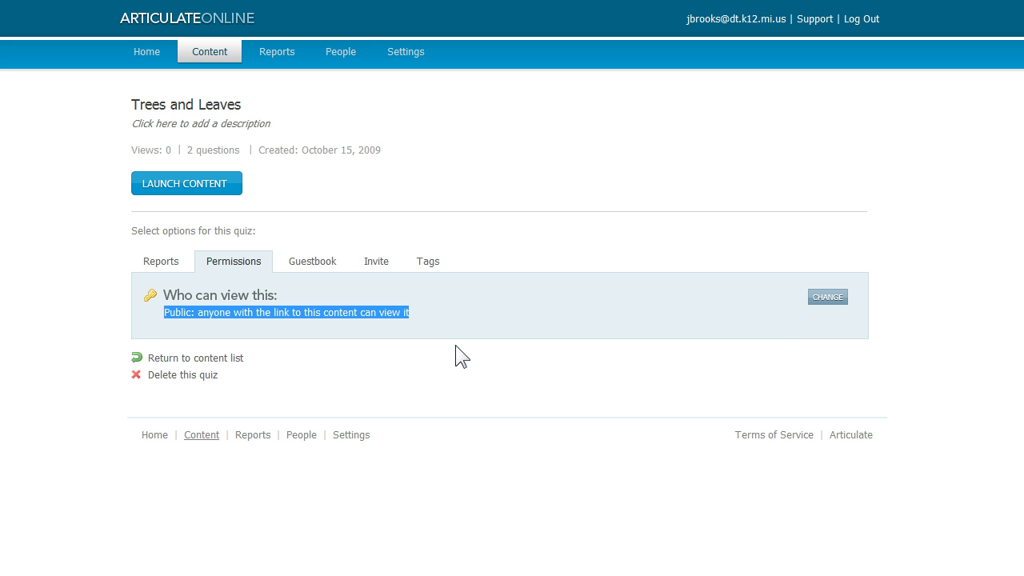
{"action": "left_click", "coordinate": [827, 297]}
{"action": "left_click", "coordinate": [208, 372]}
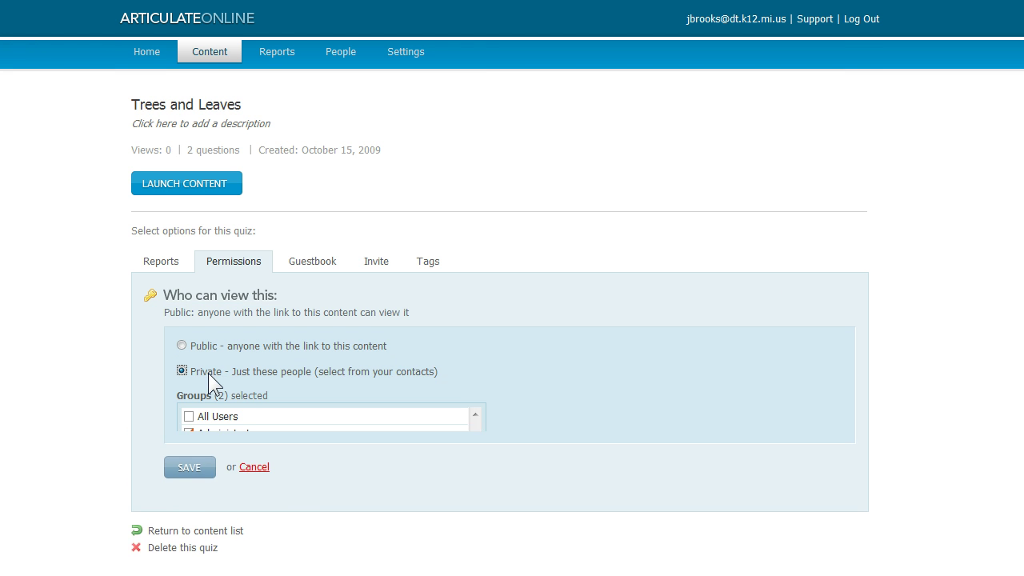
{"action": "scroll", "coordinate": [647, 472], "scroll_direction": "down", "scroll_amount": 3}
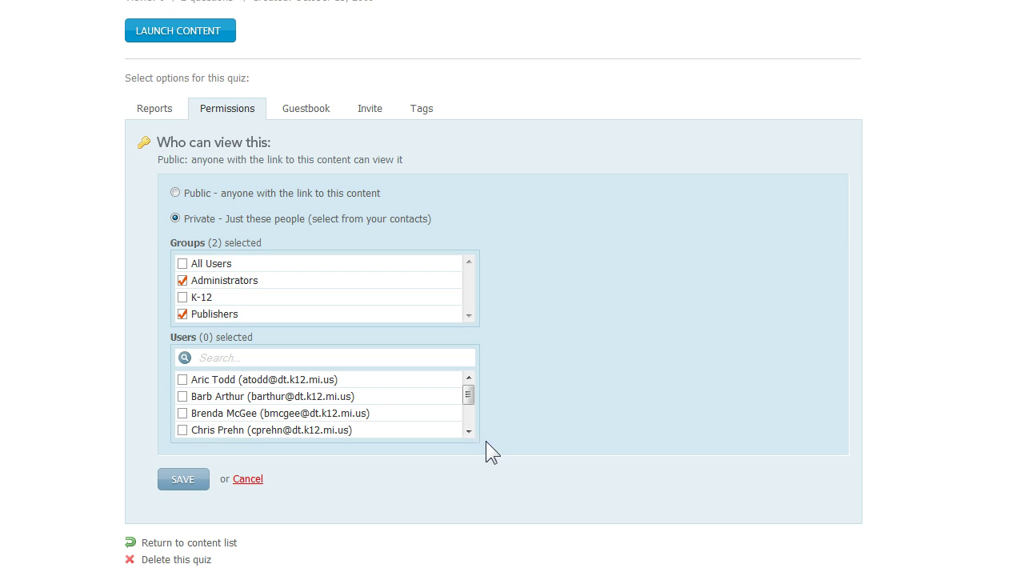
{"action": "left_click", "coordinate": [183, 380]}
{"action": "left_click", "coordinate": [183, 396]}
{"action": "scroll", "coordinate": [640, 452], "scroll_direction": "up", "scroll_amount": 2}
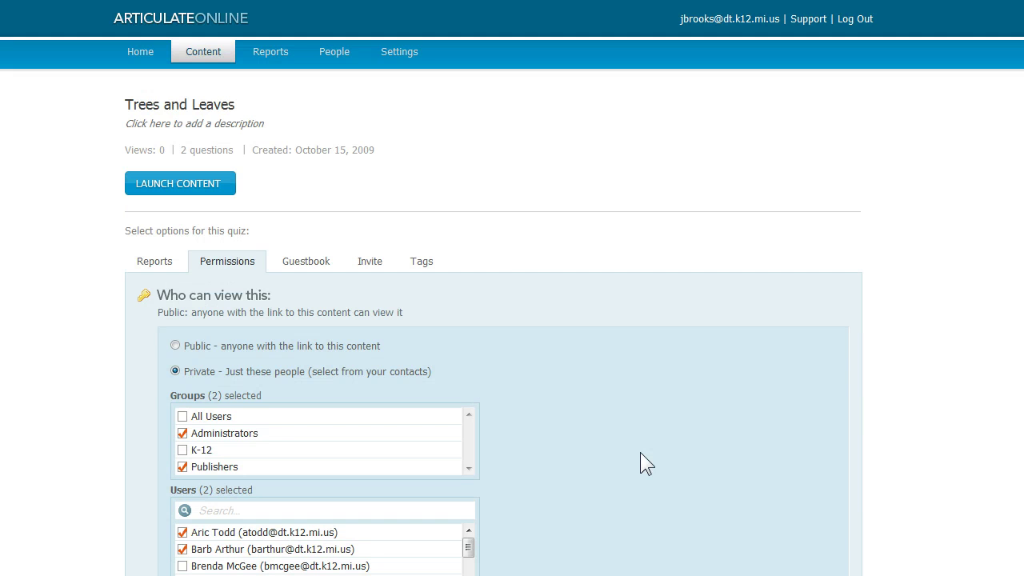
Open the quiz's invitation options and highlight the direct link to the content
{"action": "left_click", "coordinate": [364, 262]}
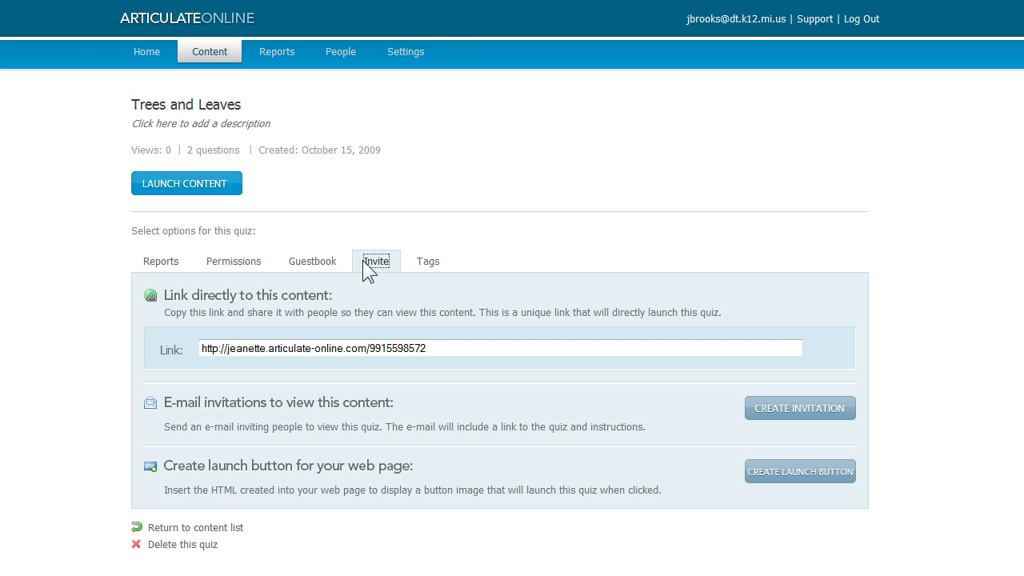
{"action": "left_click", "coordinate": [354, 345]}
{"action": "left_click", "coordinate": [354, 345]}
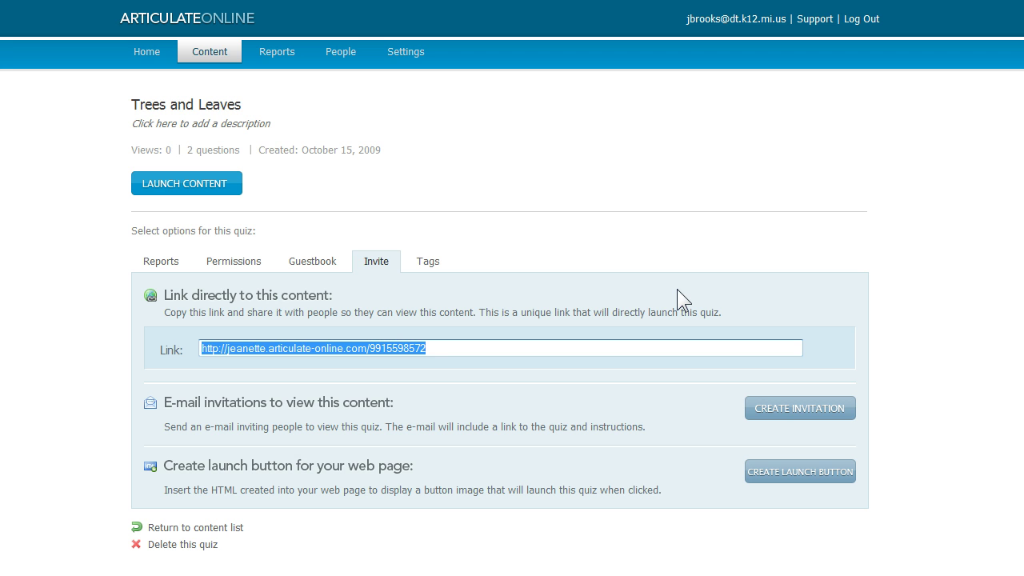
{"action": "left_click", "coordinate": [900, 392]}
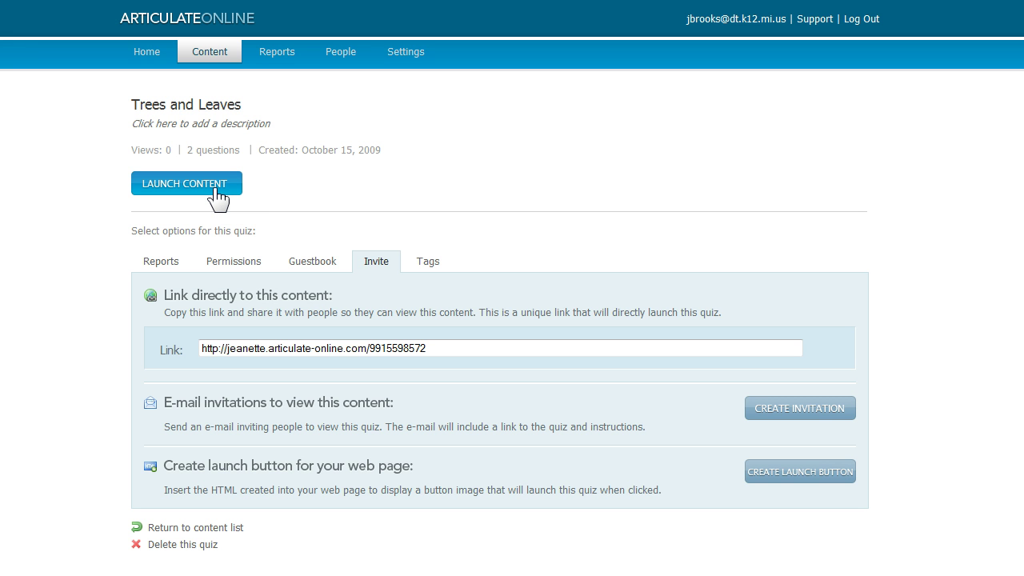
Launch the published quiz, submit True for the compound leaf question and continue to the second question
{"action": "left_click", "coordinate": [216, 189]}
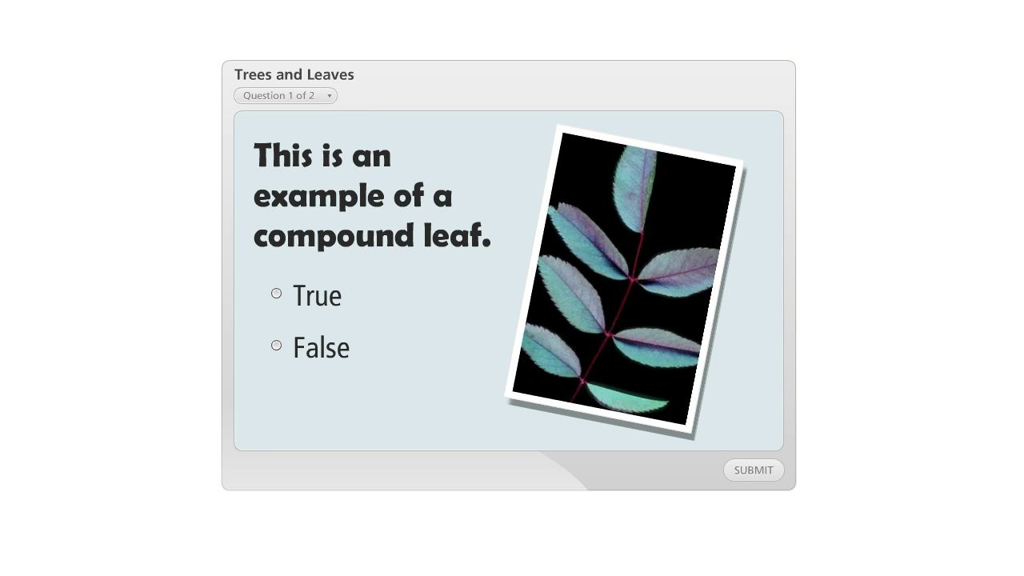
{"action": "left_click", "coordinate": [317, 302]}
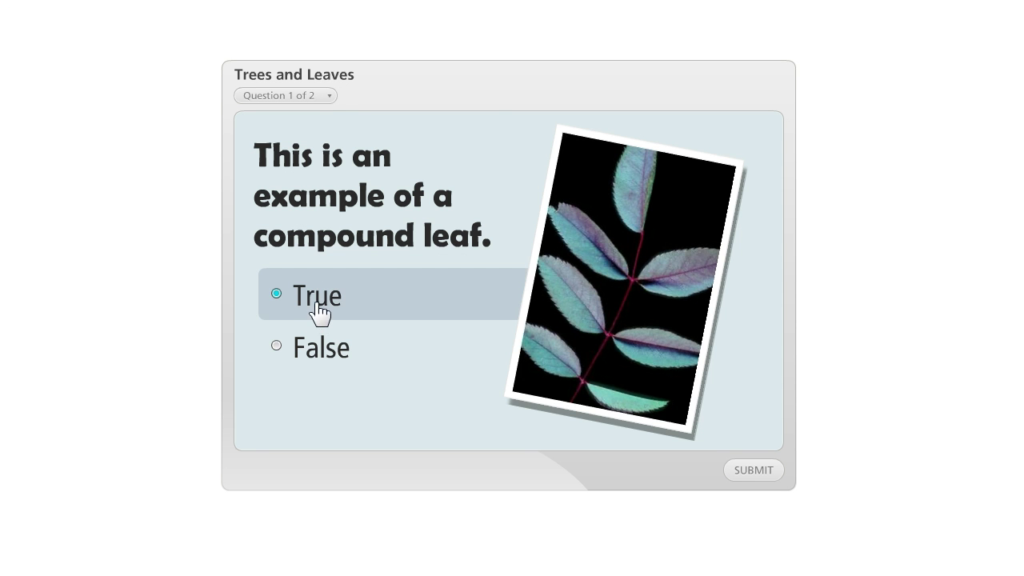
{"action": "left_click", "coordinate": [744, 472]}
{"action": "left_click", "coordinate": [532, 338]}
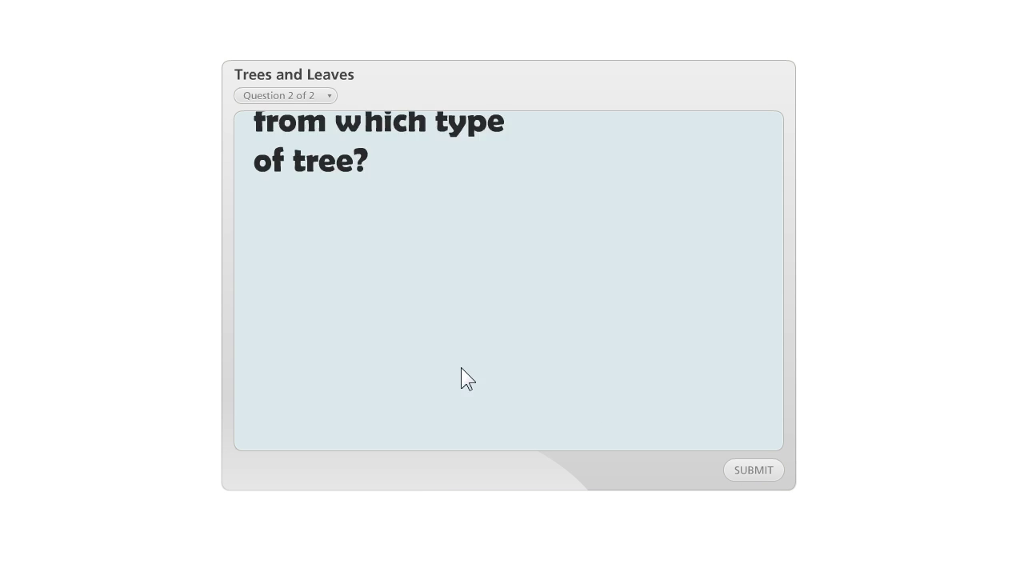
Submit "neither of the above" for the branch question, view the results and finish the quiz
{"action": "left_click", "coordinate": [293, 400]}
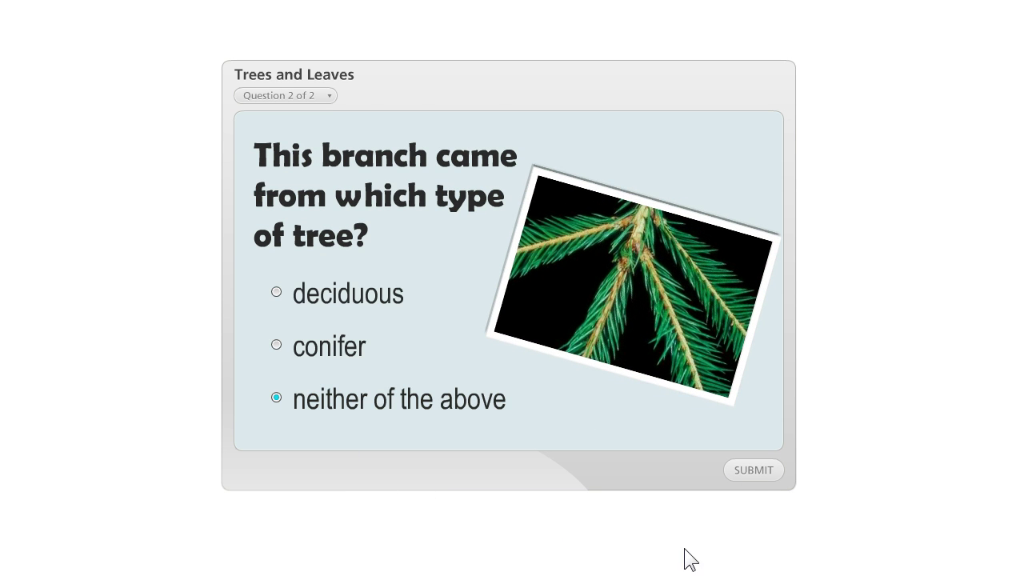
{"action": "left_click", "coordinate": [739, 471]}
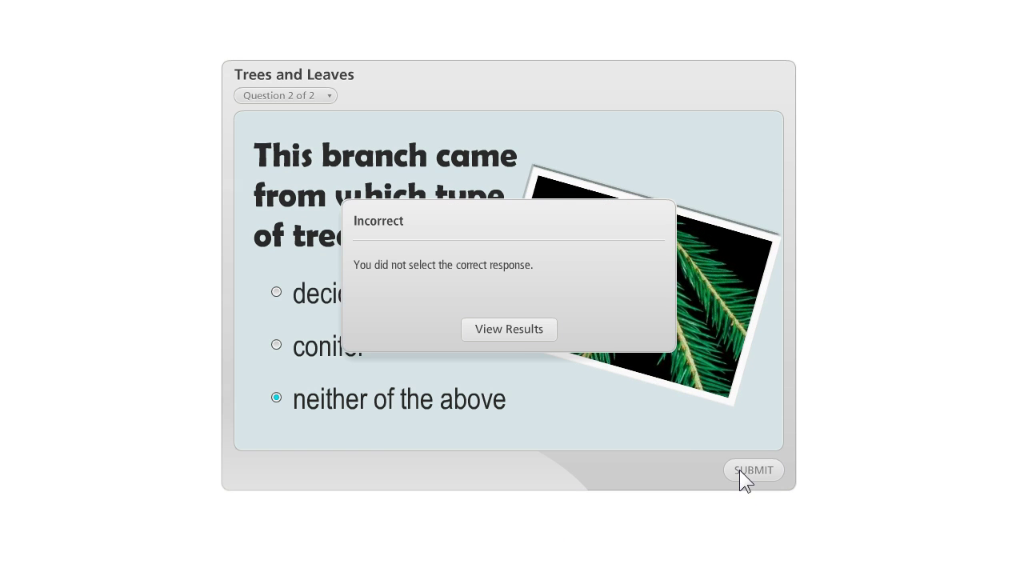
{"action": "left_click", "coordinate": [525, 332]}
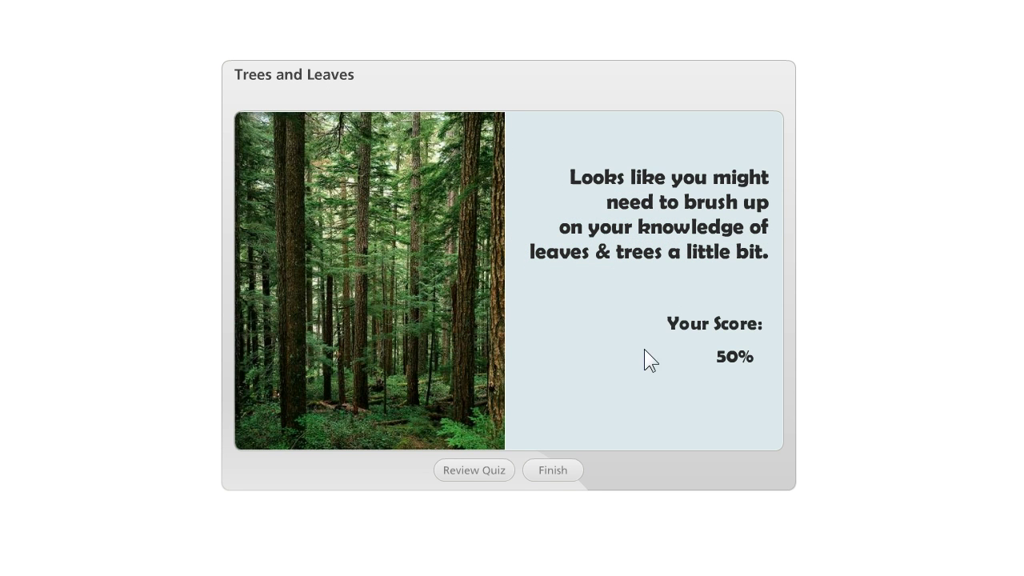
{"action": "left_click", "coordinate": [550, 473]}
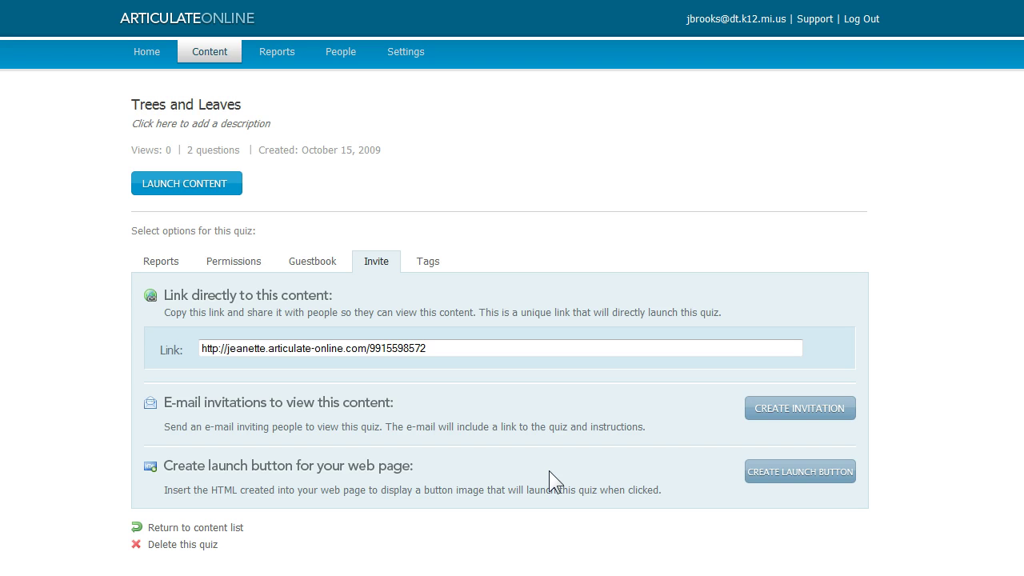
Run the Score Results report for the Trees and Leaves quiz and open the attempt detail behind the user's score
{"action": "left_click", "coordinate": [164, 263]}
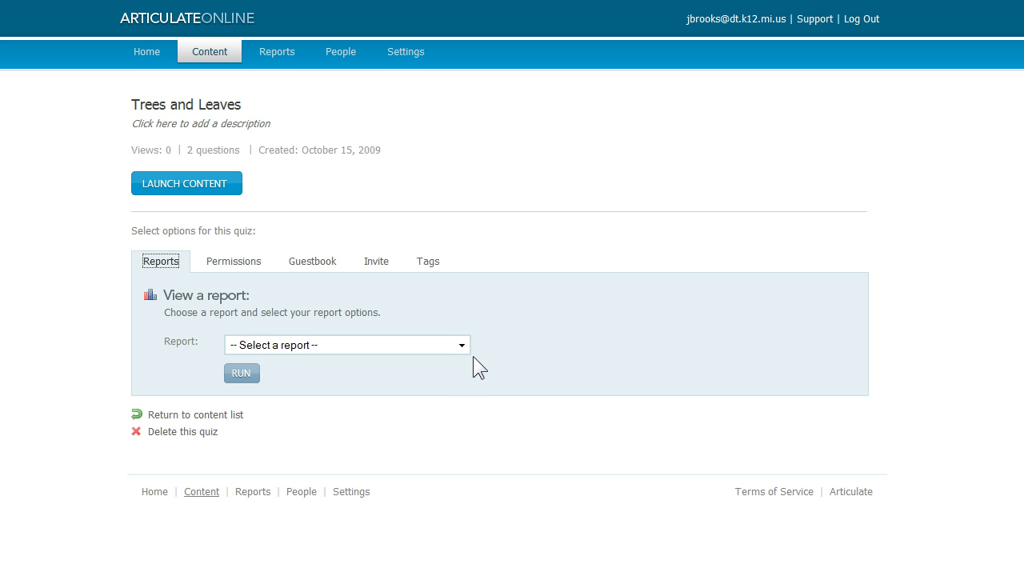
{"action": "left_click", "coordinate": [461, 344]}
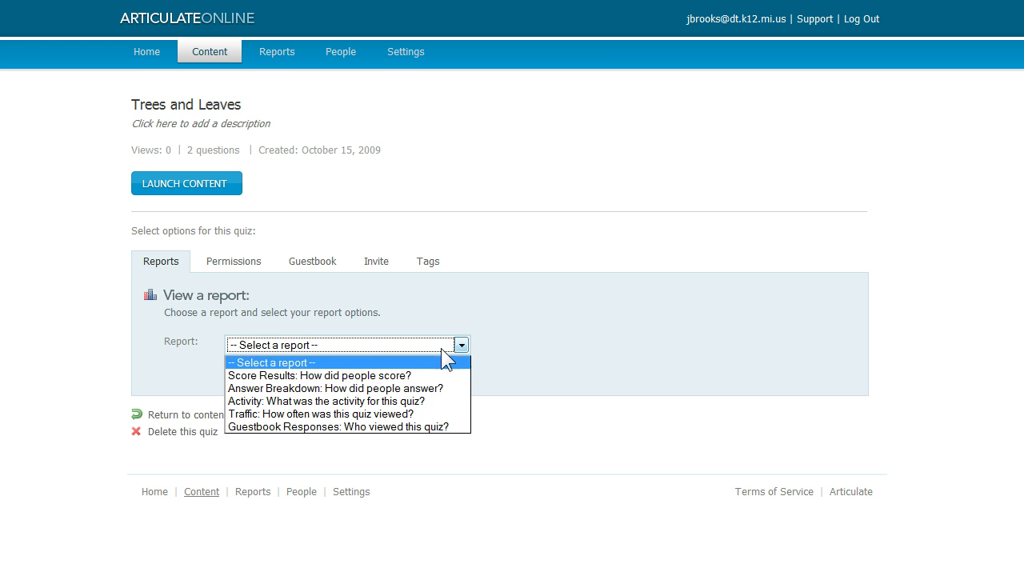
{"action": "left_click", "coordinate": [412, 376]}
{"action": "left_click", "coordinate": [247, 401]}
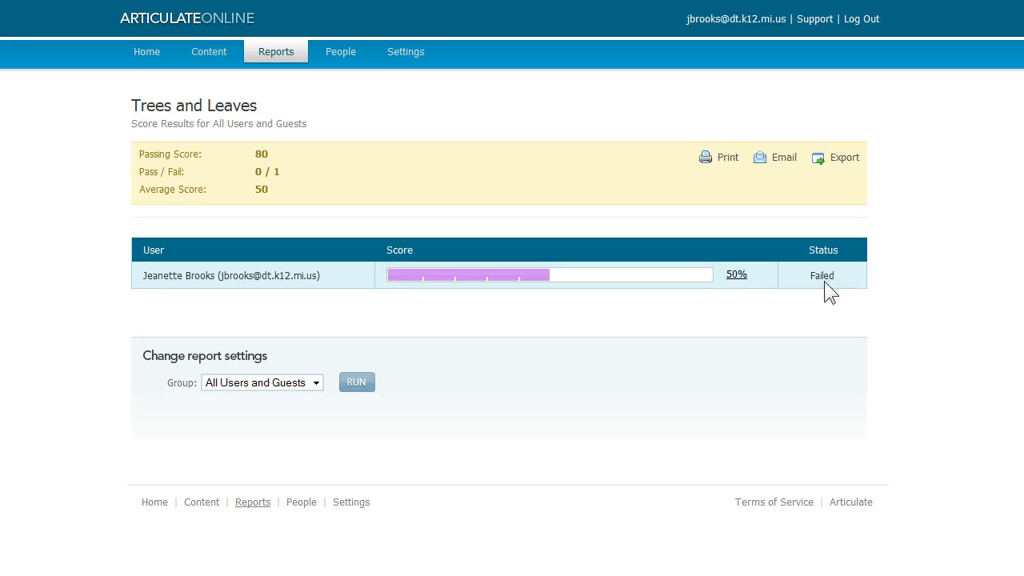
{"action": "left_click", "coordinate": [736, 275]}
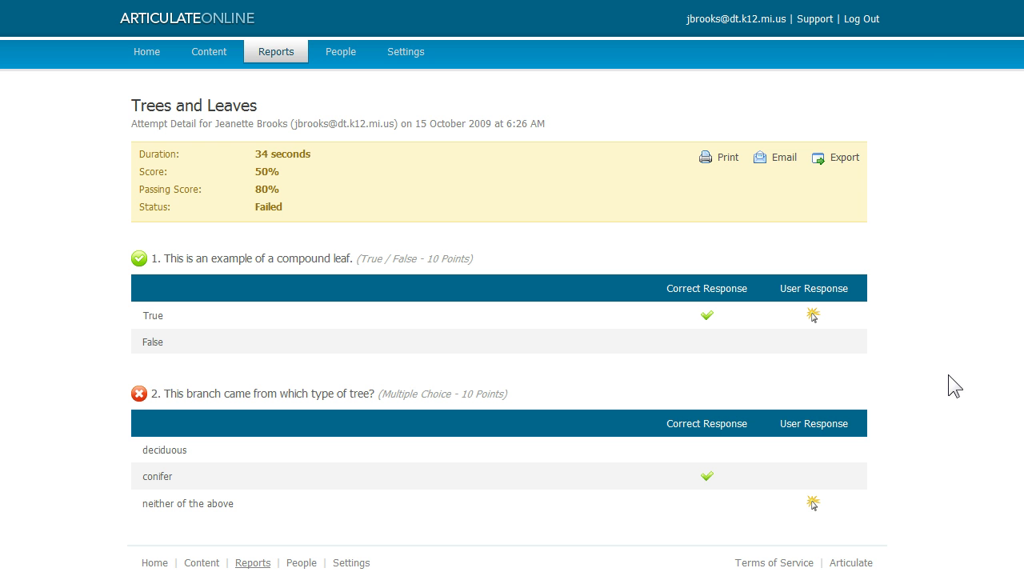
Open the overview of all account reports and examine the available quiz, content and people reports
{"action": "left_click", "coordinate": [270, 53]}
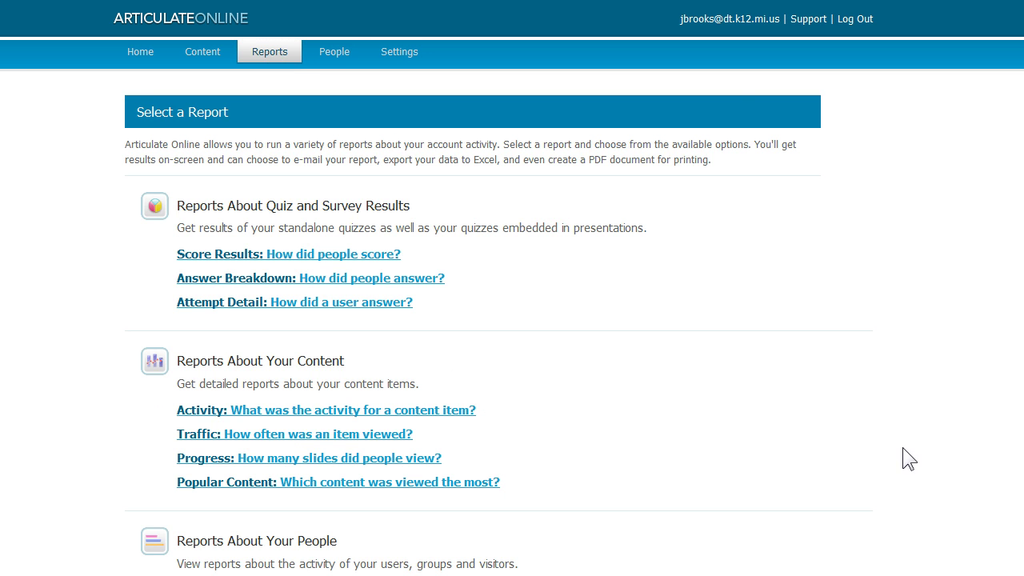
{"action": "scroll", "coordinate": [913, 451], "scroll_direction": "down", "scroll_amount": 2}
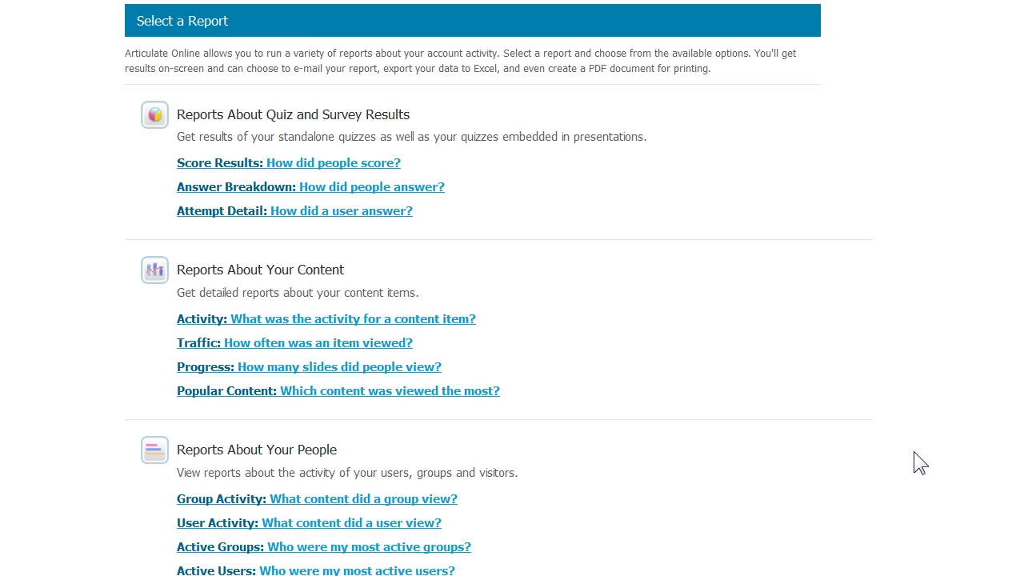
{"action": "scroll", "coordinate": [914, 462], "scroll_direction": "down", "scroll_amount": 1}
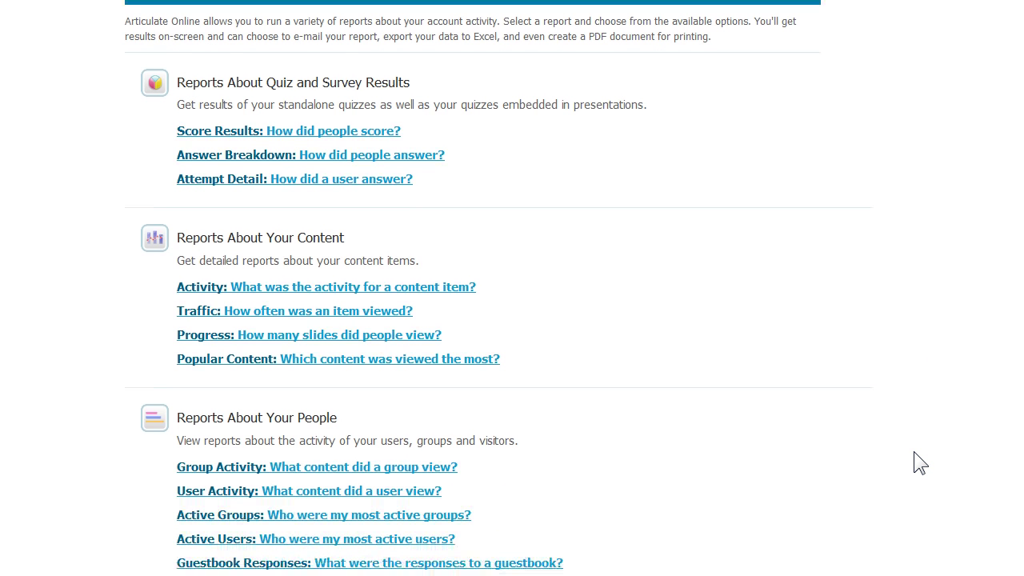